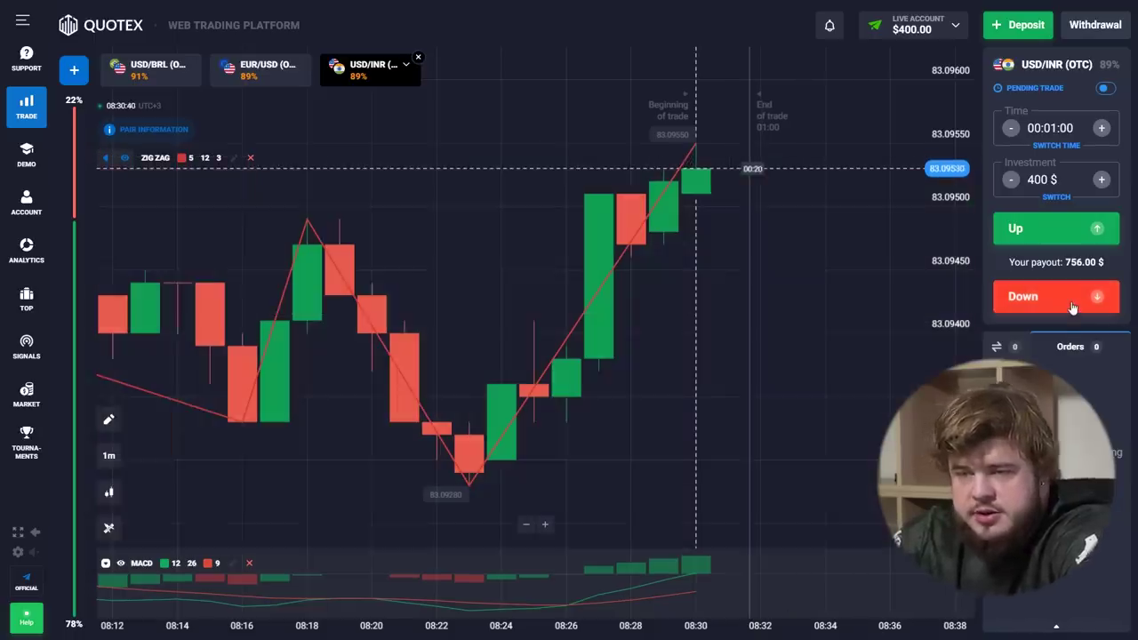
Place a one-minute Down trade of 400 $ on USD/INR (OTC).
{"action": "left_click", "coordinate": [1072, 304]}
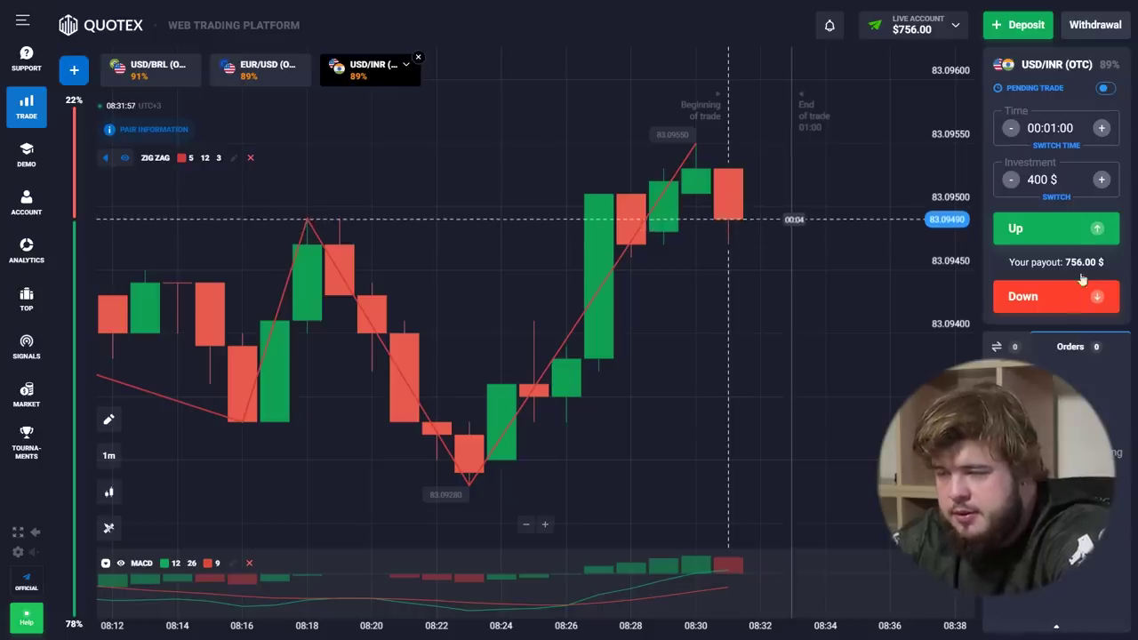
Set the investment to 700 $ and place two successive one-minute Down trades on EUR/USD (OTC), the second after the first expires.
{"action": "double_click", "coordinate": [1041, 180]}
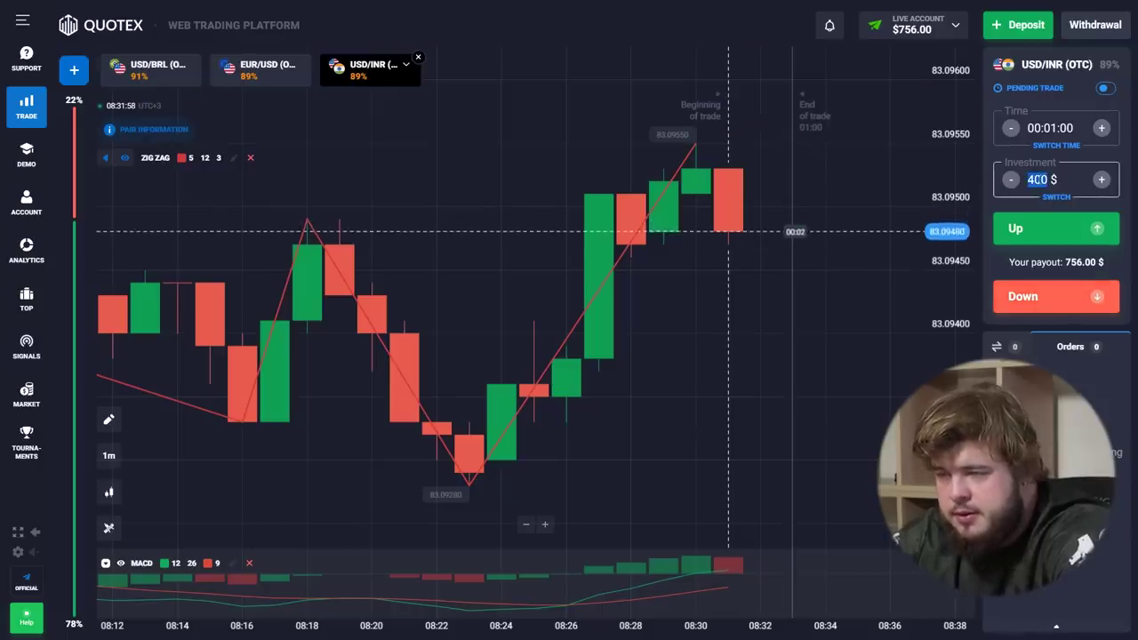
{"action": "type", "text": "700"}
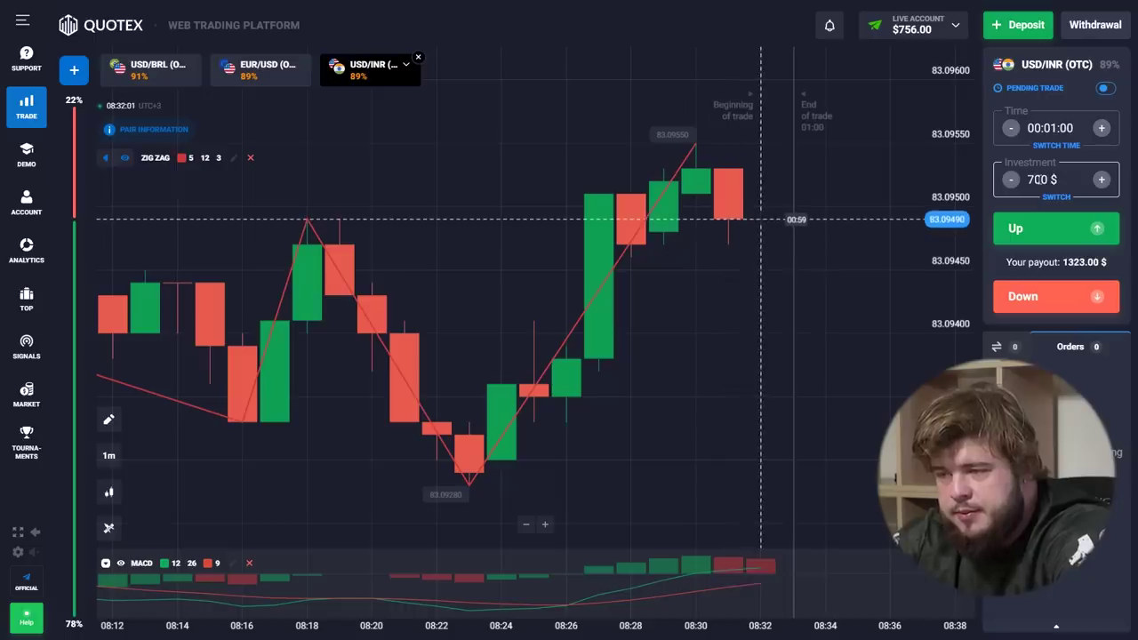
{"action": "scroll", "coordinate": [400, 125], "scroll_direction": "down", "scroll_amount": 1}
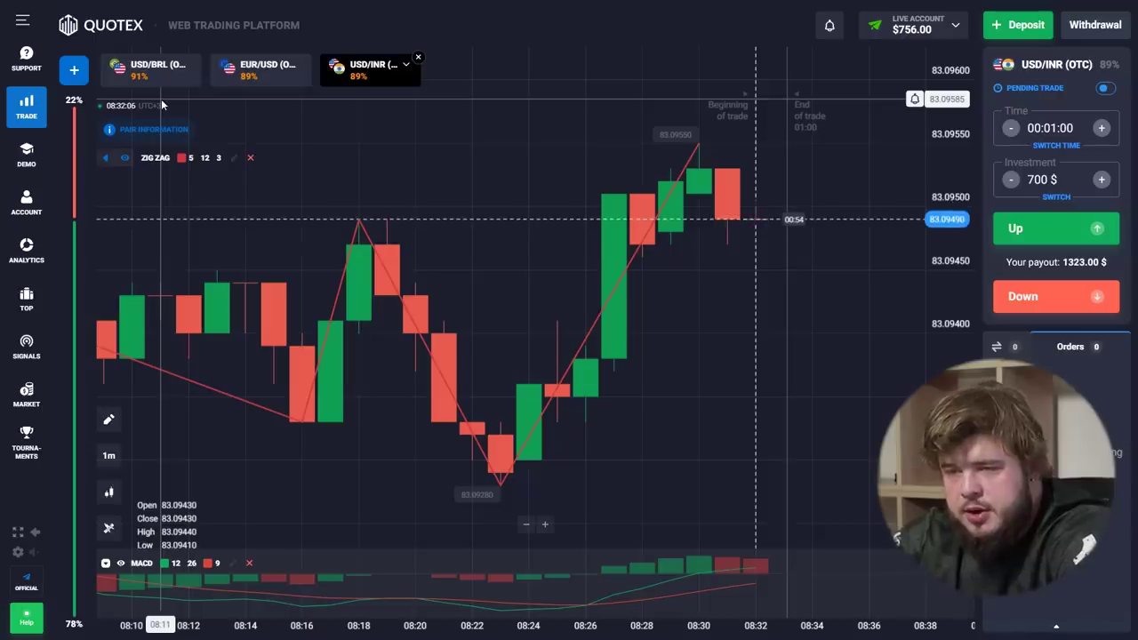
{"action": "left_click", "coordinate": [256, 84]}
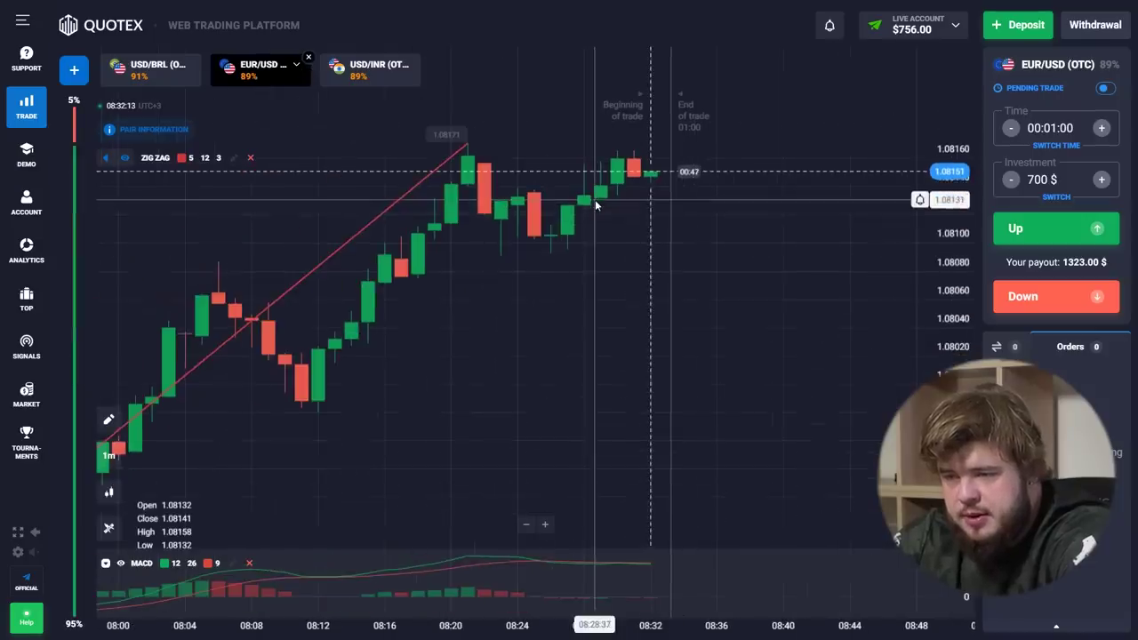
{"action": "scroll", "coordinate": [595, 199], "scroll_direction": "down", "scroll_amount": 3}
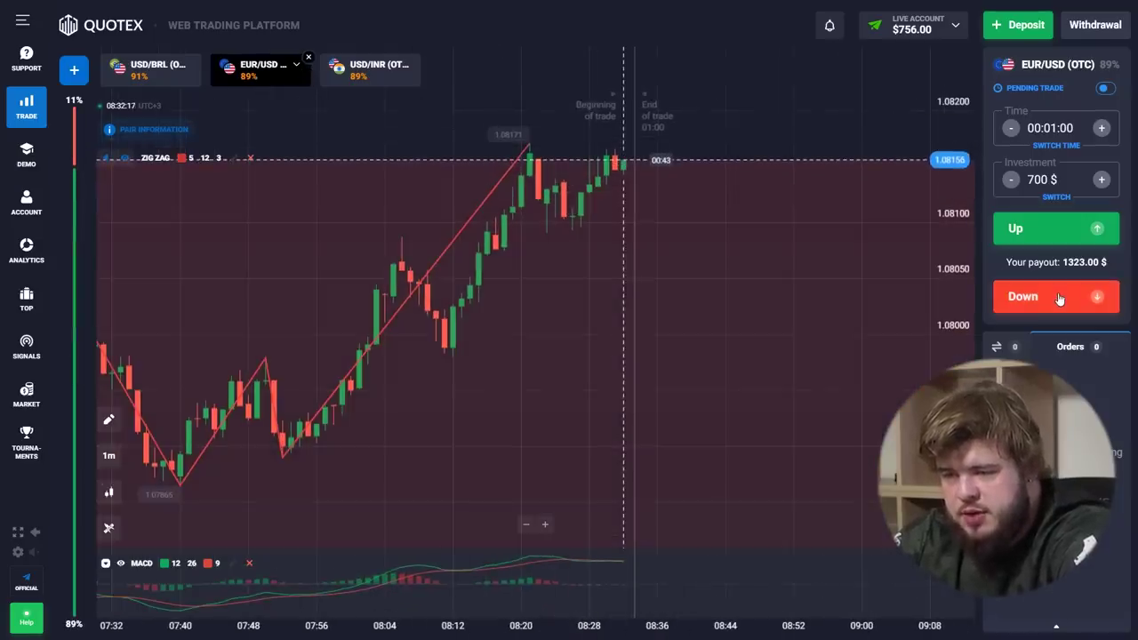
{"action": "left_click", "coordinate": [1059, 299]}
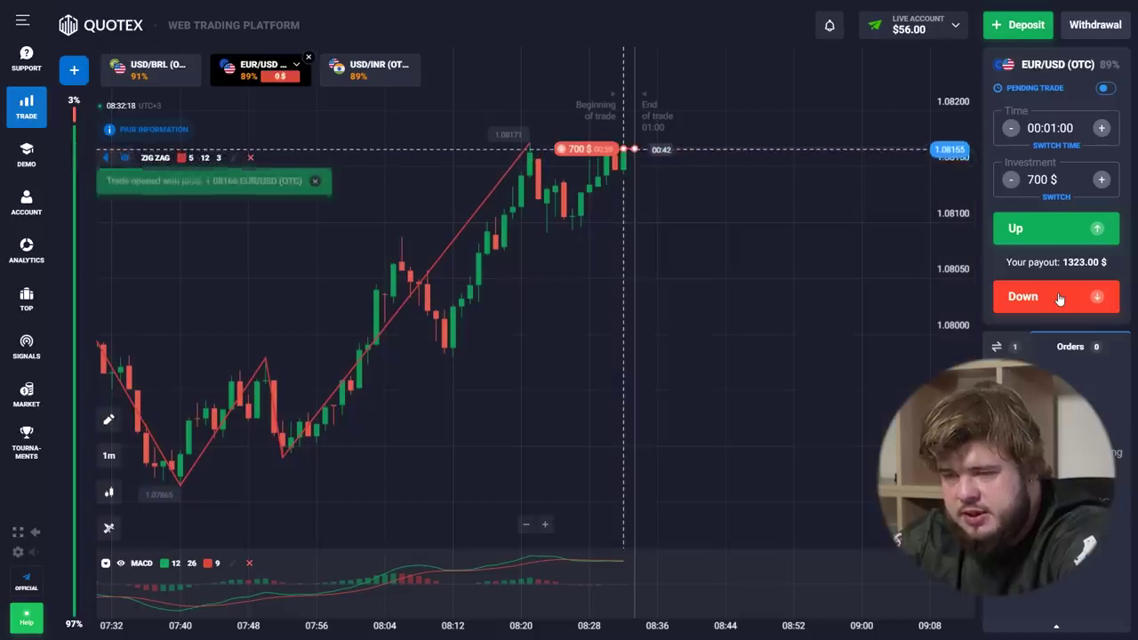
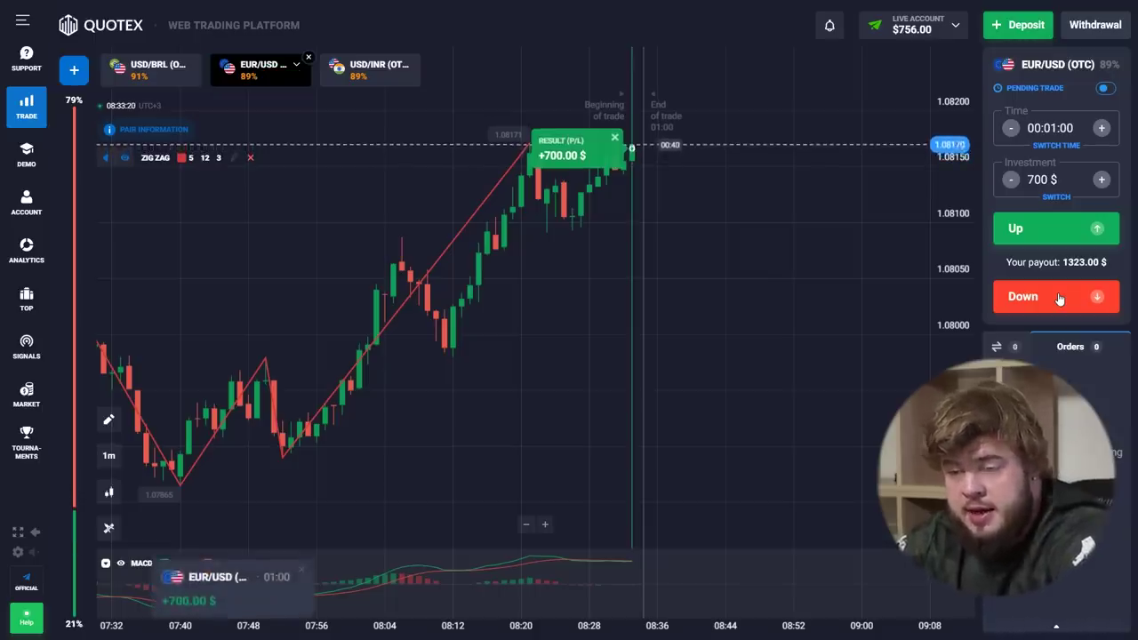
{"action": "left_click", "coordinate": [1059, 298]}
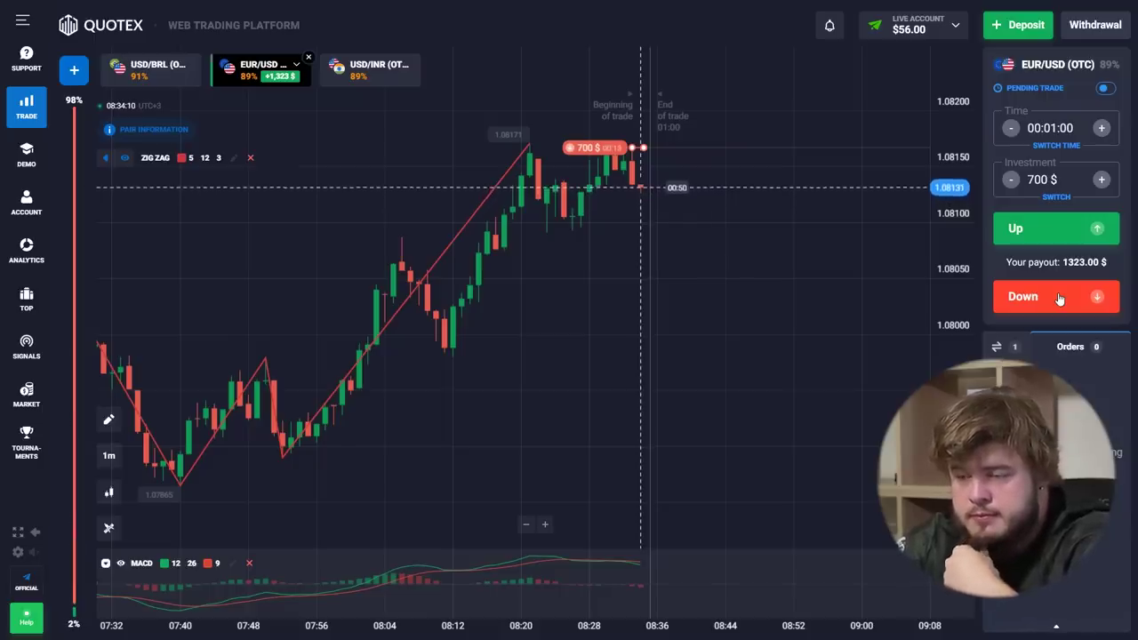
Raise the investment to 1,000 $ and place a one-minute Down trade on USD/INR (OTC).
{"action": "left_click", "coordinate": [1041, 180]}
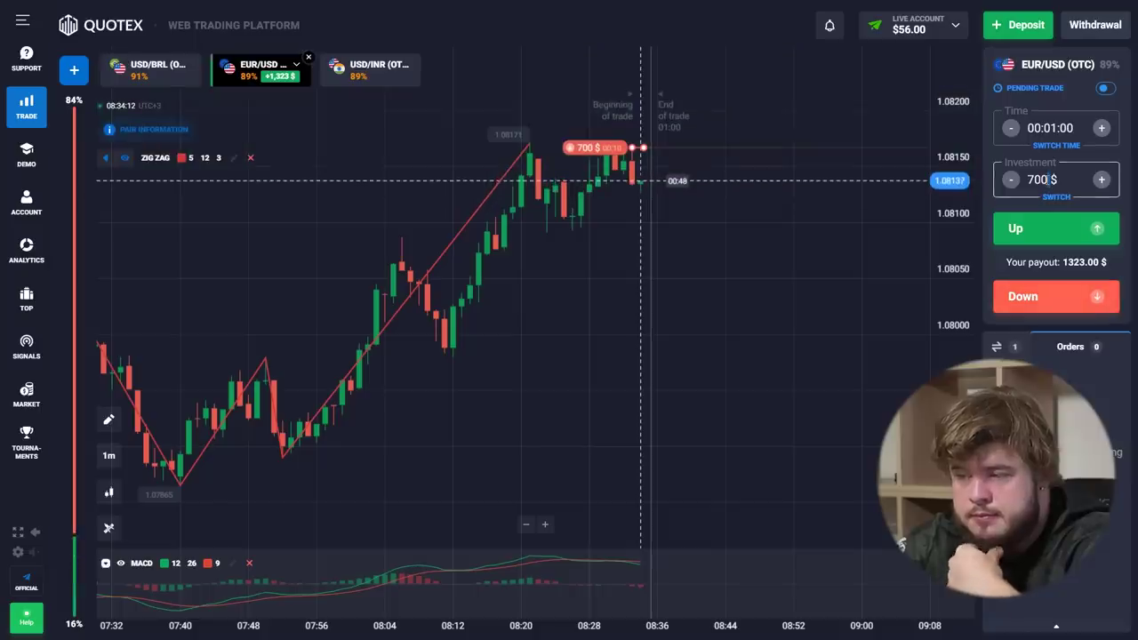
{"action": "double_click", "coordinate": [1037, 180]}
{"action": "type", "text": "1000"}
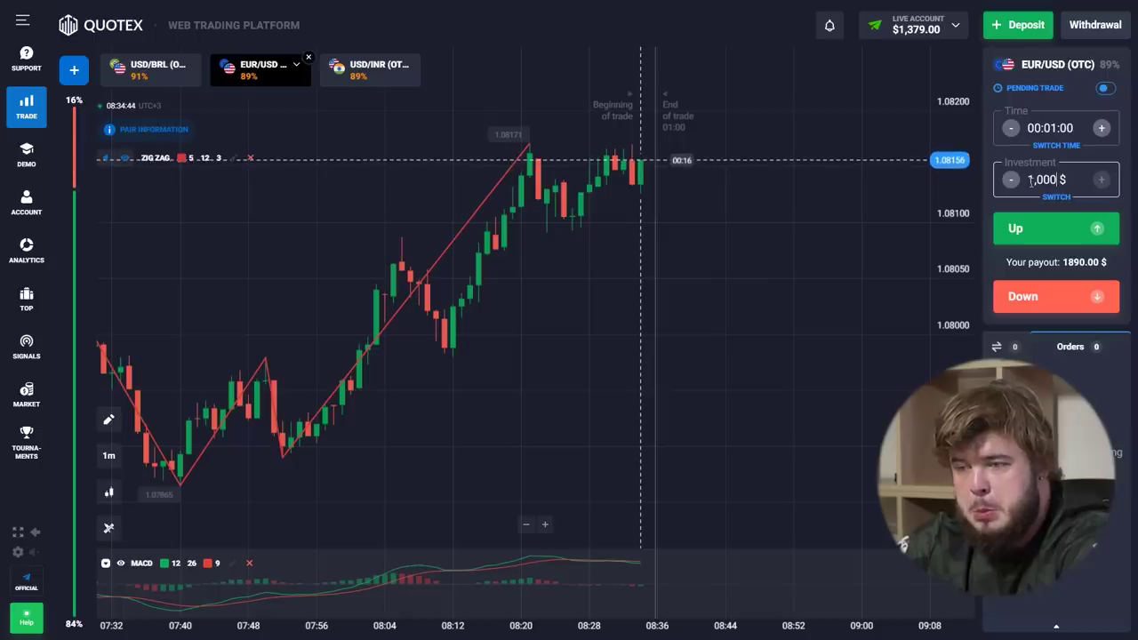
{"action": "left_click", "coordinate": [365, 84]}
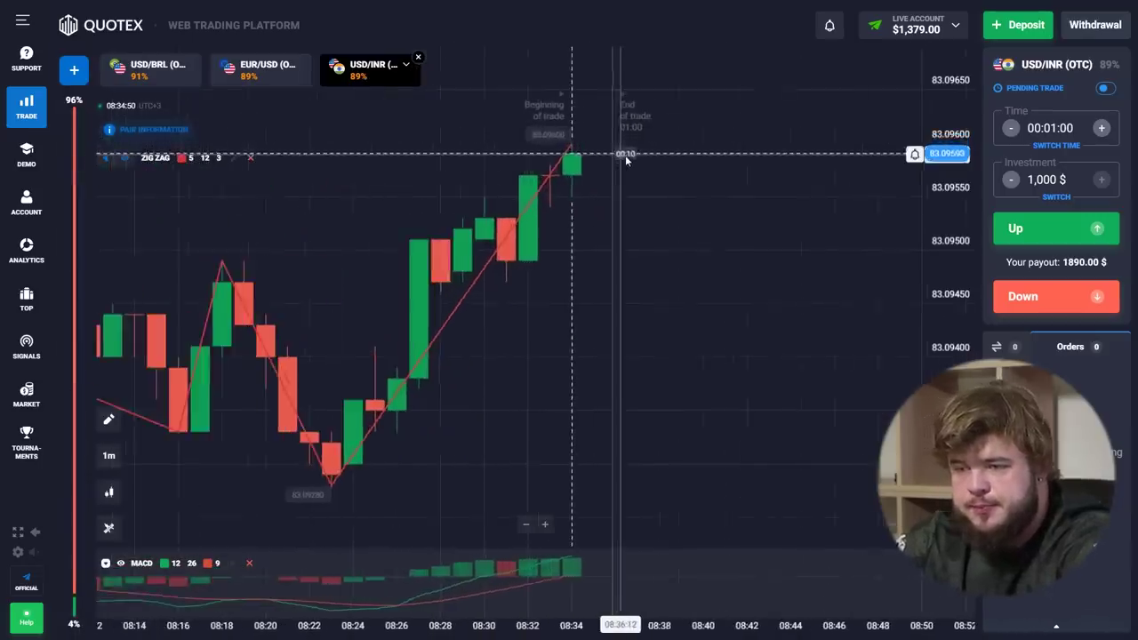
{"action": "scroll", "coordinate": [765, 165], "scroll_direction": "up", "scroll_amount": 3}
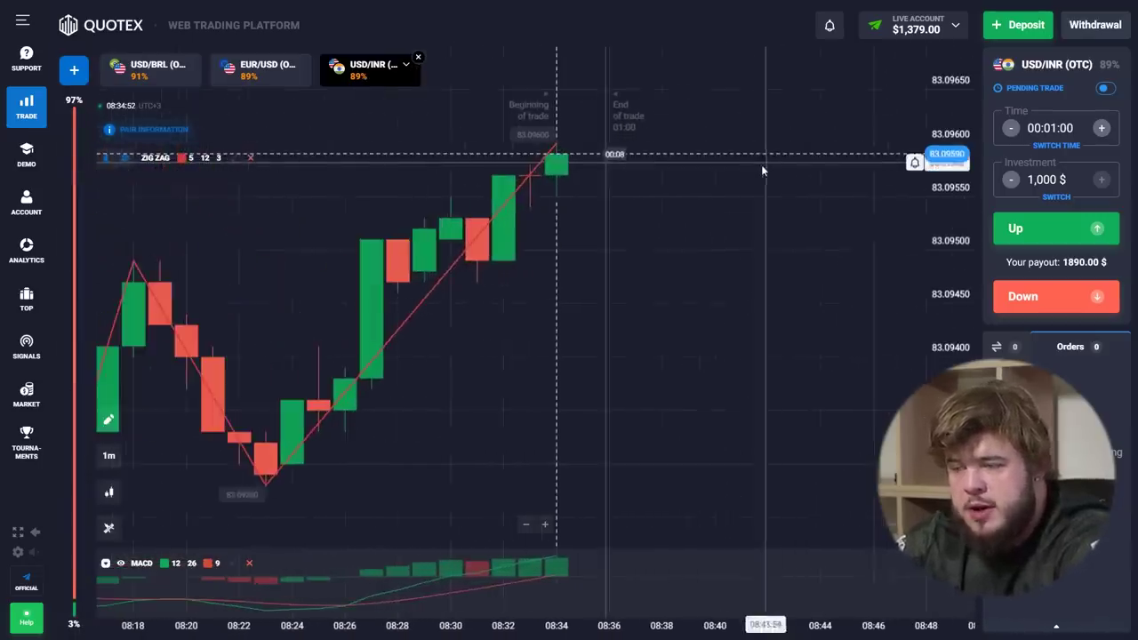
{"action": "left_click", "coordinate": [1040, 300]}
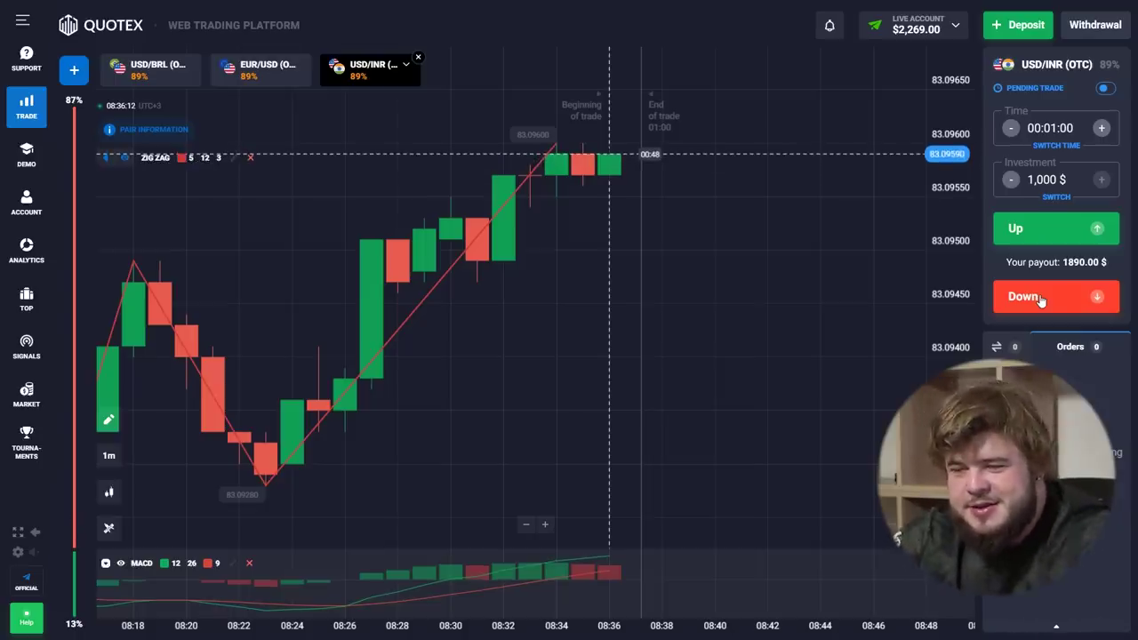
Place two one-minute Up trades of 1,000 $ each on USD/BRL (OTC).
{"action": "left_click", "coordinate": [145, 80]}
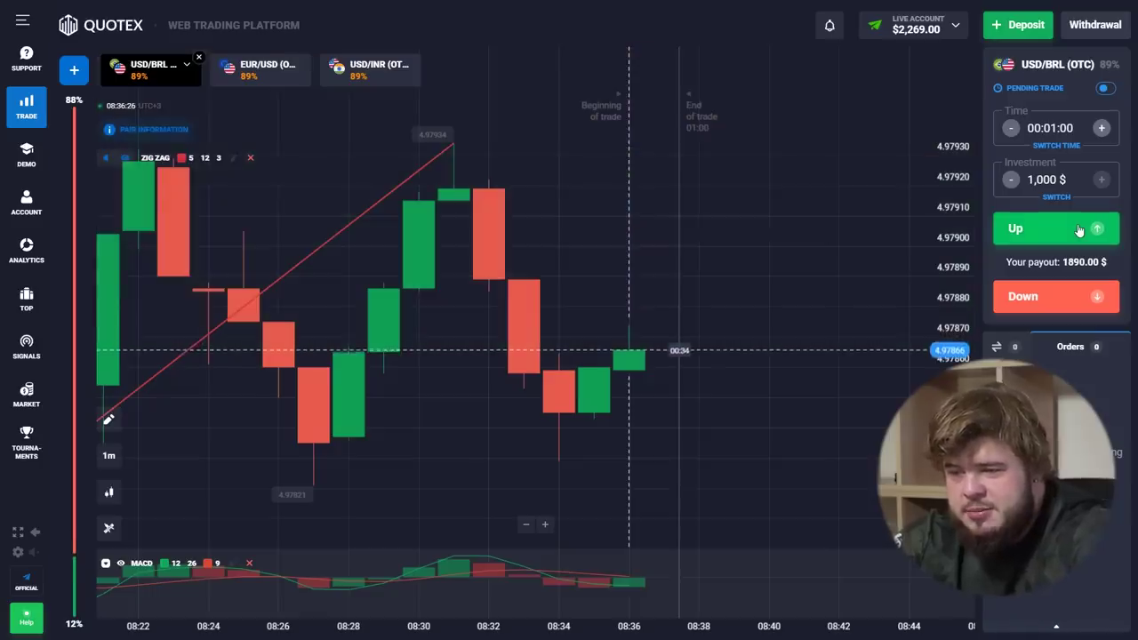
{"action": "left_click", "coordinate": [1078, 231]}
{"action": "left_click", "coordinate": [1079, 231]}
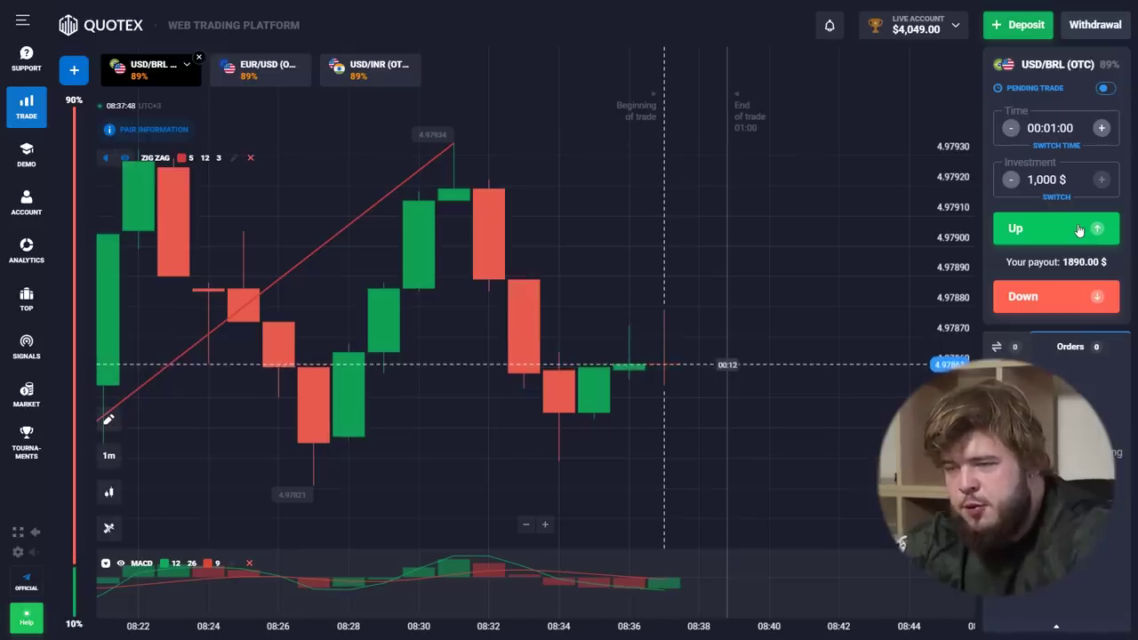
Review the EUR/USD (OTC) chart's trend and place four one-minute Up trades of 1,000 $ each on that pair.
{"action": "left_click", "coordinate": [251, 78]}
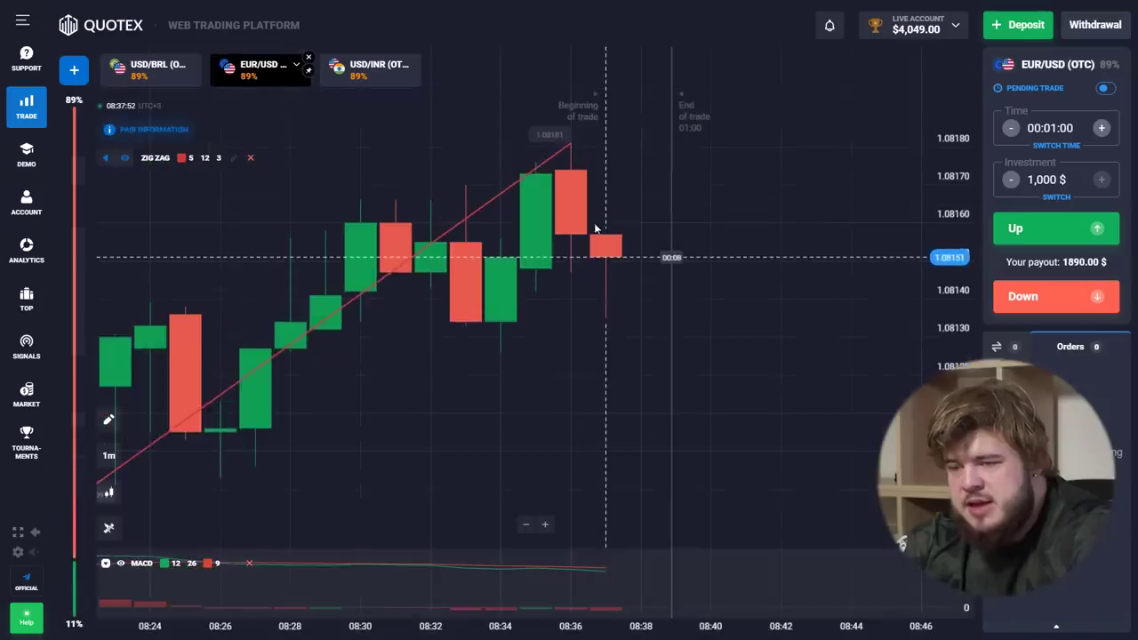
{"action": "scroll", "coordinate": [573, 233], "scroll_direction": "down", "scroll_amount": 10}
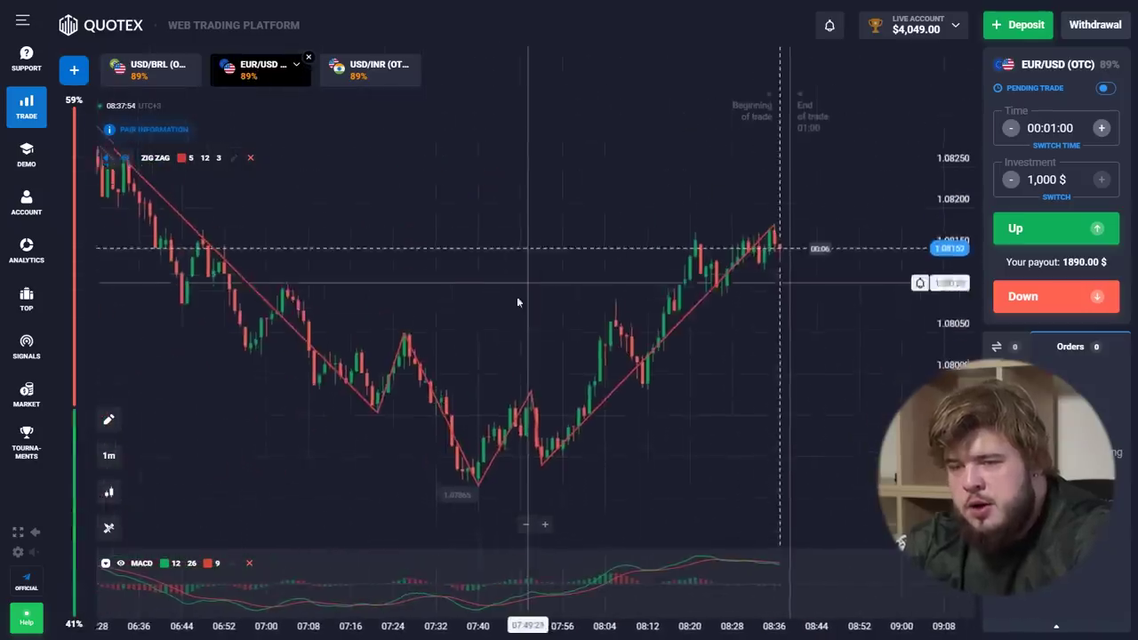
{"action": "scroll", "coordinate": [780, 240], "scroll_direction": "up", "scroll_amount": 4}
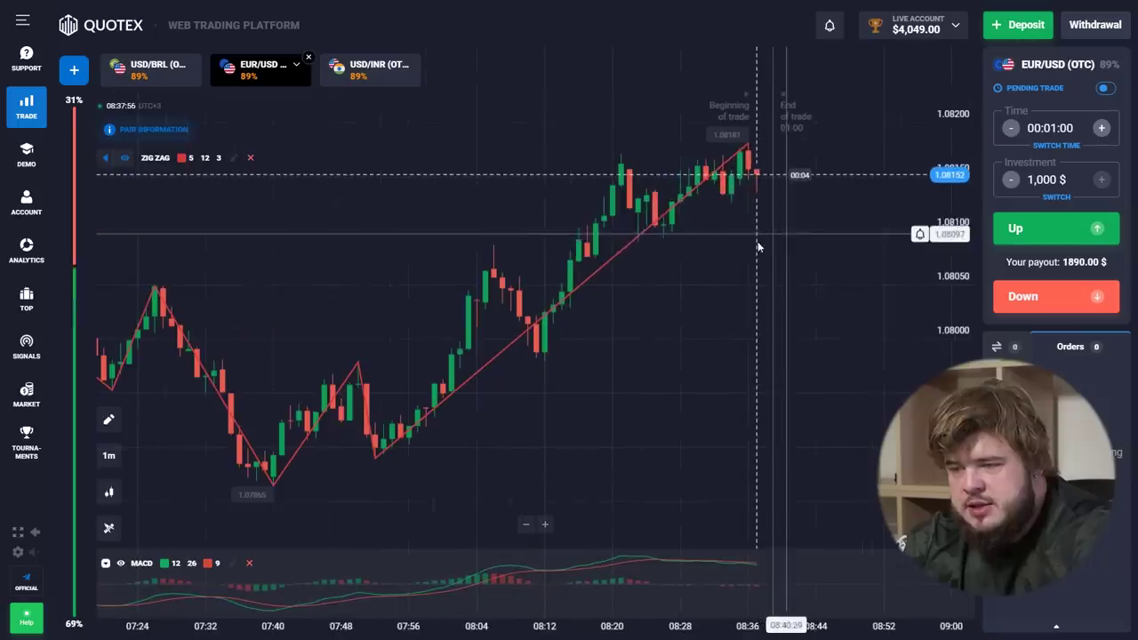
{"action": "left_click", "coordinate": [1033, 228]}
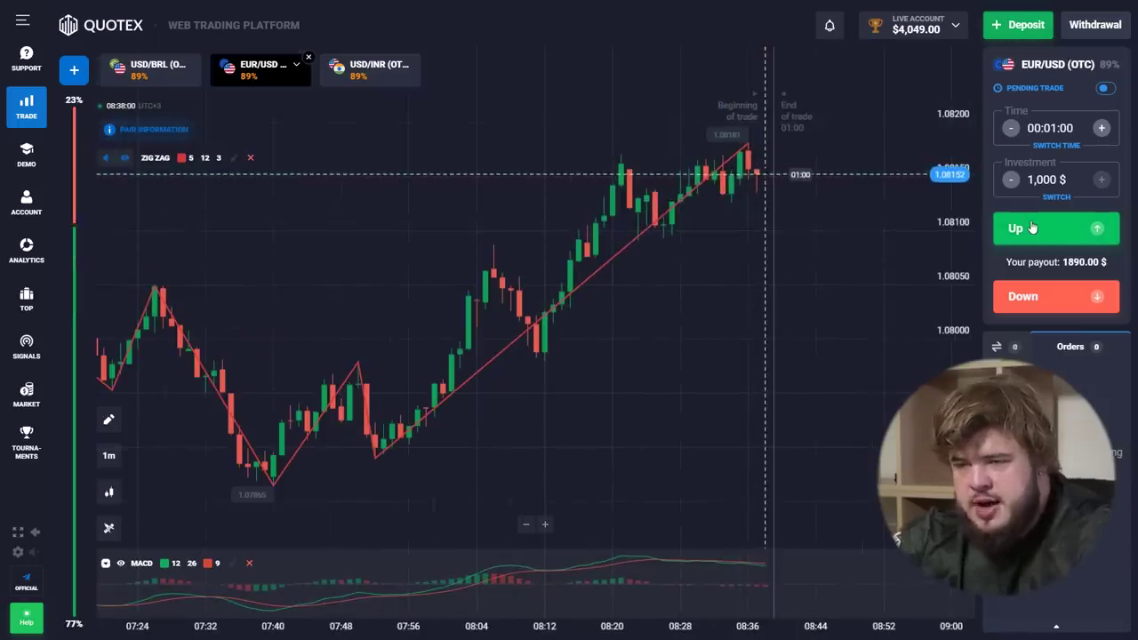
{"action": "left_click", "coordinate": [1033, 227]}
{"action": "left_click", "coordinate": [1032, 228]}
{"action": "left_click", "coordinate": [1032, 228]}
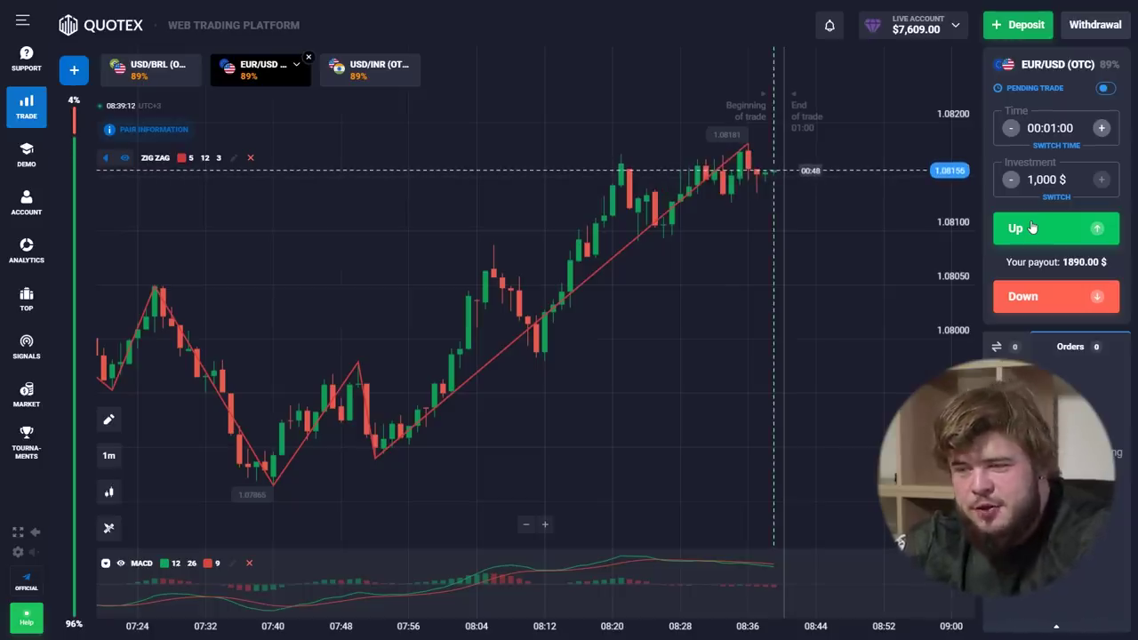
Check the USD/INR (OTC) chart's recent trend and place six one-minute Up trades of 1,000 $ each on that pair.
{"action": "scroll", "coordinate": [733, 201], "scroll_direction": "up", "scroll_amount": 5}
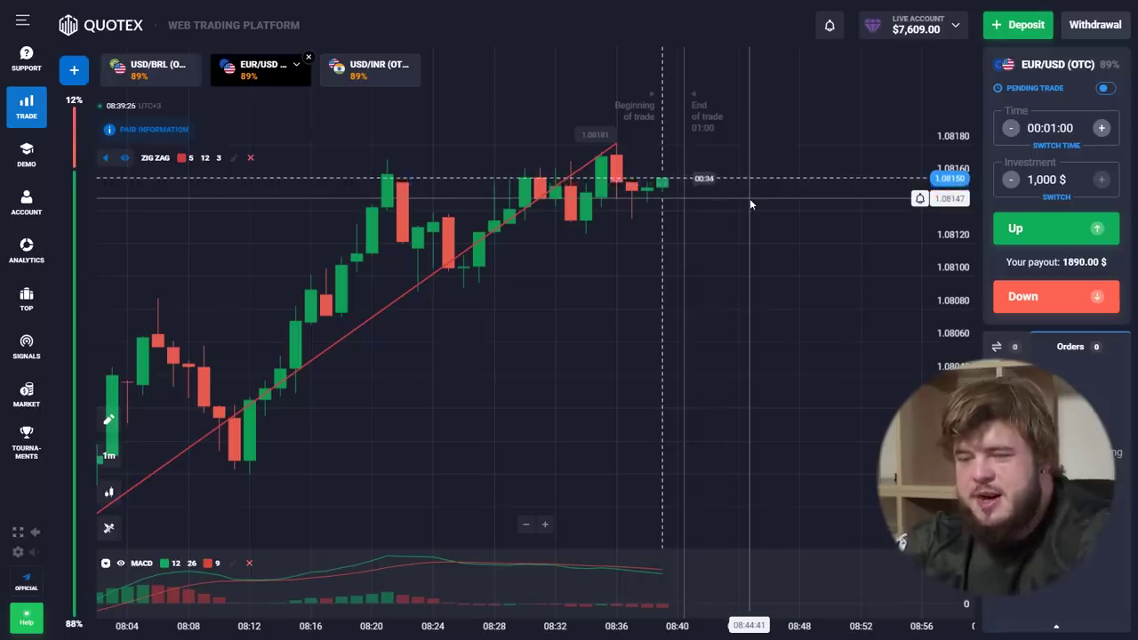
{"action": "left_click", "coordinate": [366, 82]}
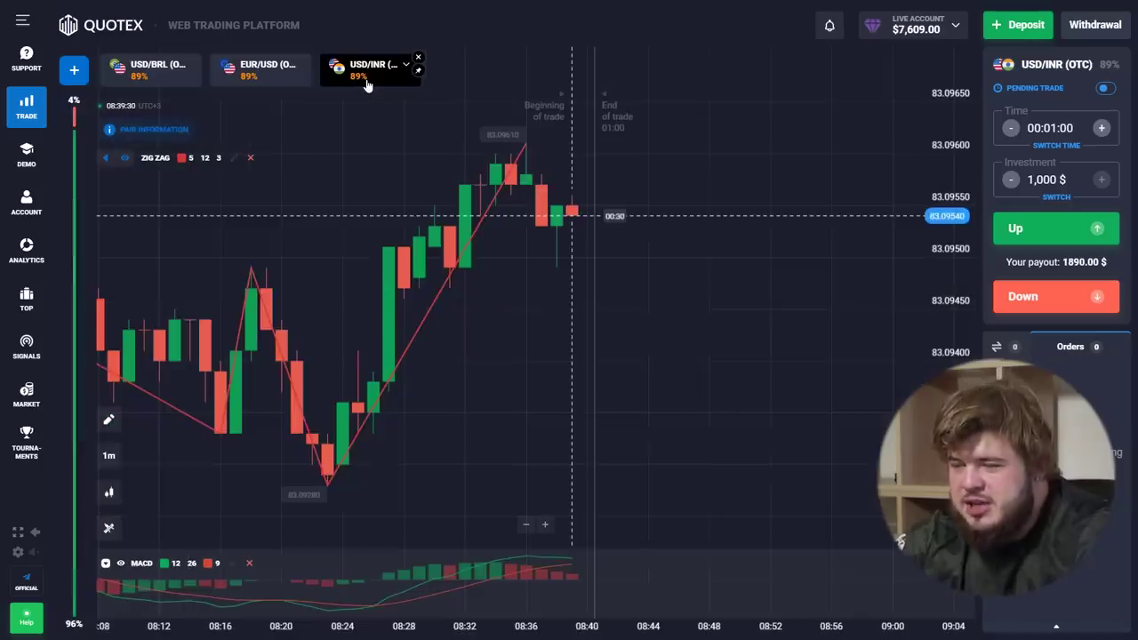
{"action": "left_click_drag", "start_coordinate": [530, 216], "coordinate": [691, 231]}
{"action": "scroll", "coordinate": [691, 232], "scroll_direction": "down", "scroll_amount": 1}
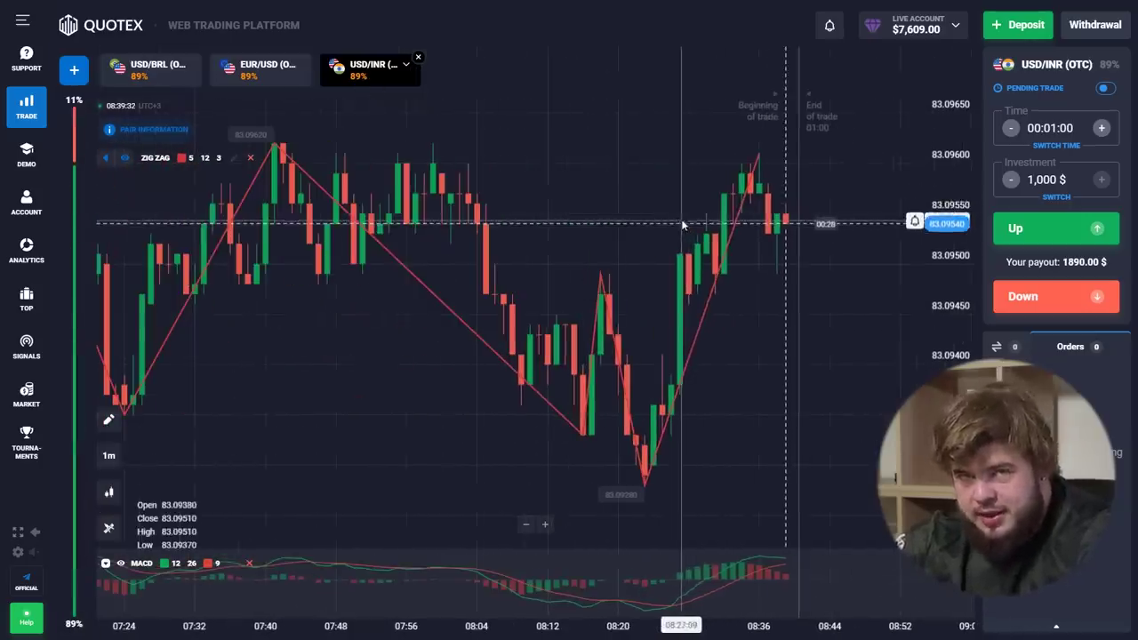
{"action": "scroll", "coordinate": [724, 269], "scroll_direction": "right", "scroll_amount": 2}
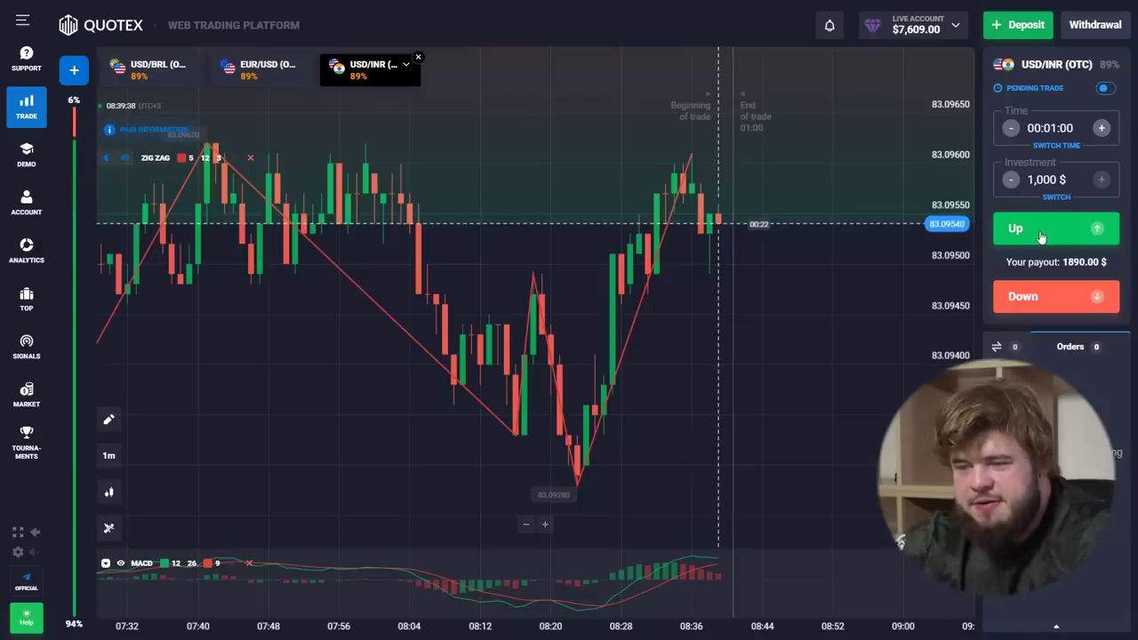
{"action": "left_click", "coordinate": [1041, 237]}
{"action": "left_click", "coordinate": [1042, 236]}
{"action": "left_click", "coordinate": [1042, 236]}
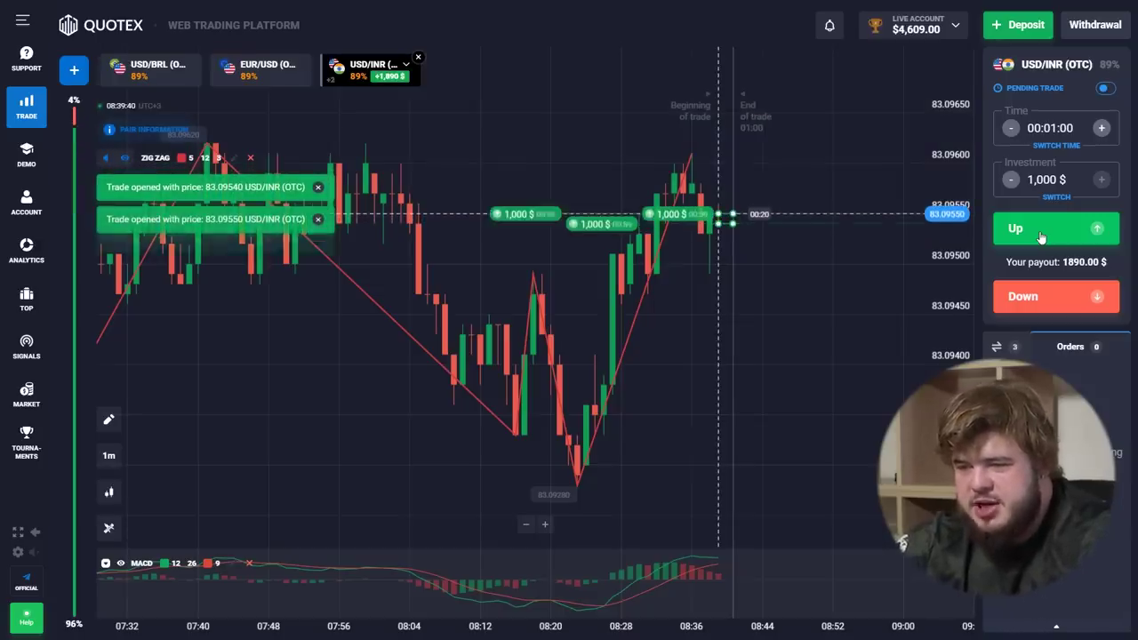
{"action": "left_click", "coordinate": [1041, 236]}
{"action": "left_click", "coordinate": [1042, 237]}
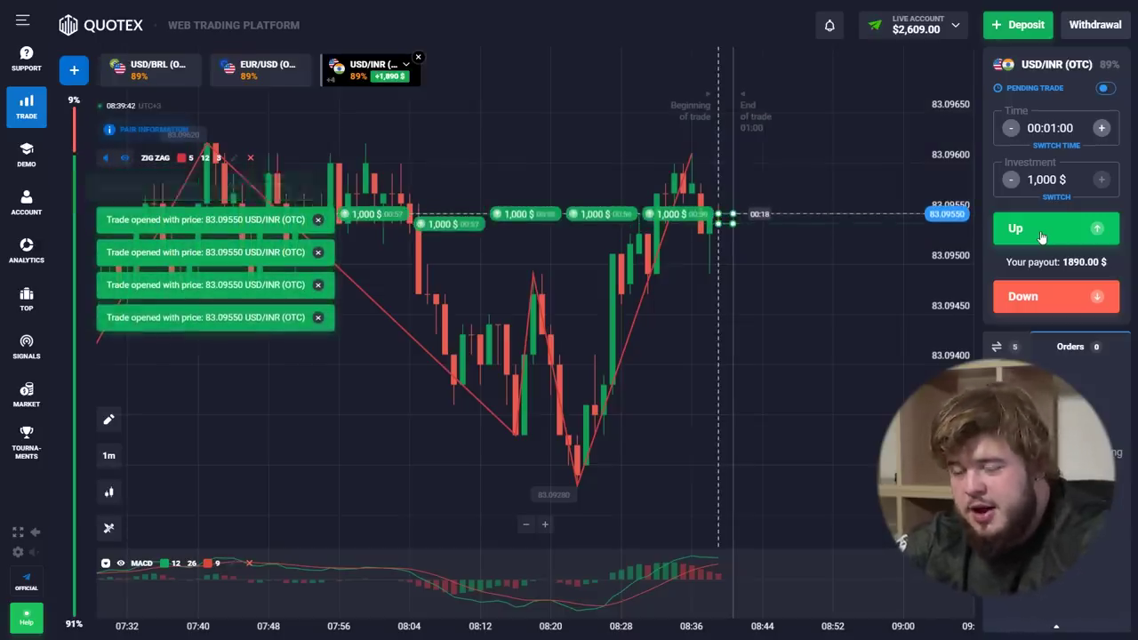
{"action": "left_click", "coordinate": [1041, 237]}
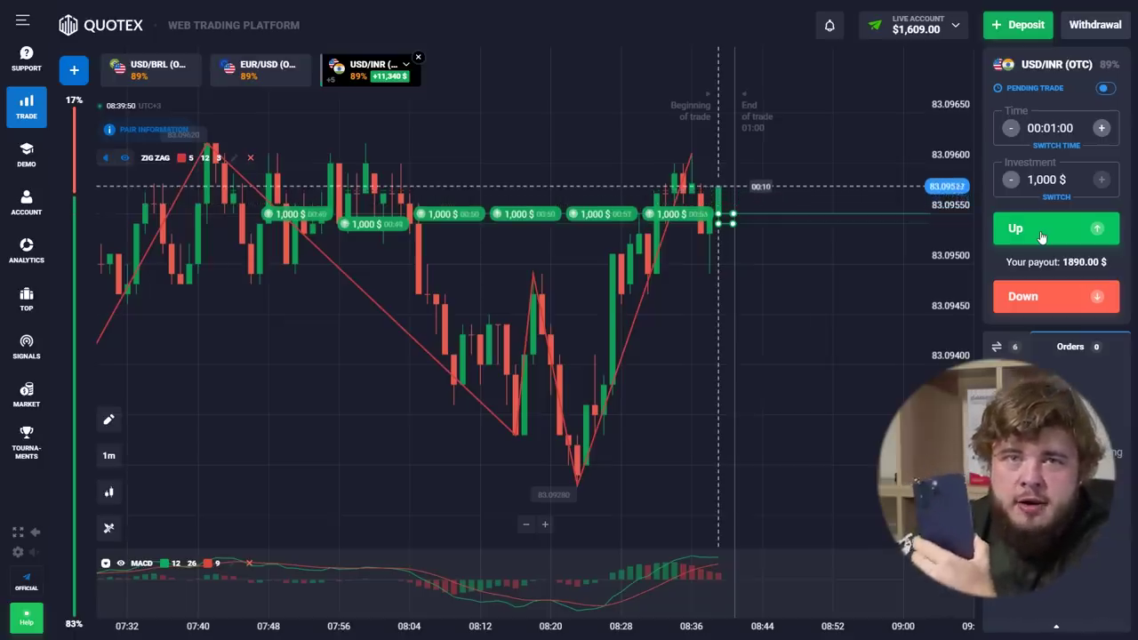
Set the trade duration to 02:00 minutes.
{"action": "scroll", "coordinate": [806, 218], "scroll_direction": "up", "scroll_amount": 3}
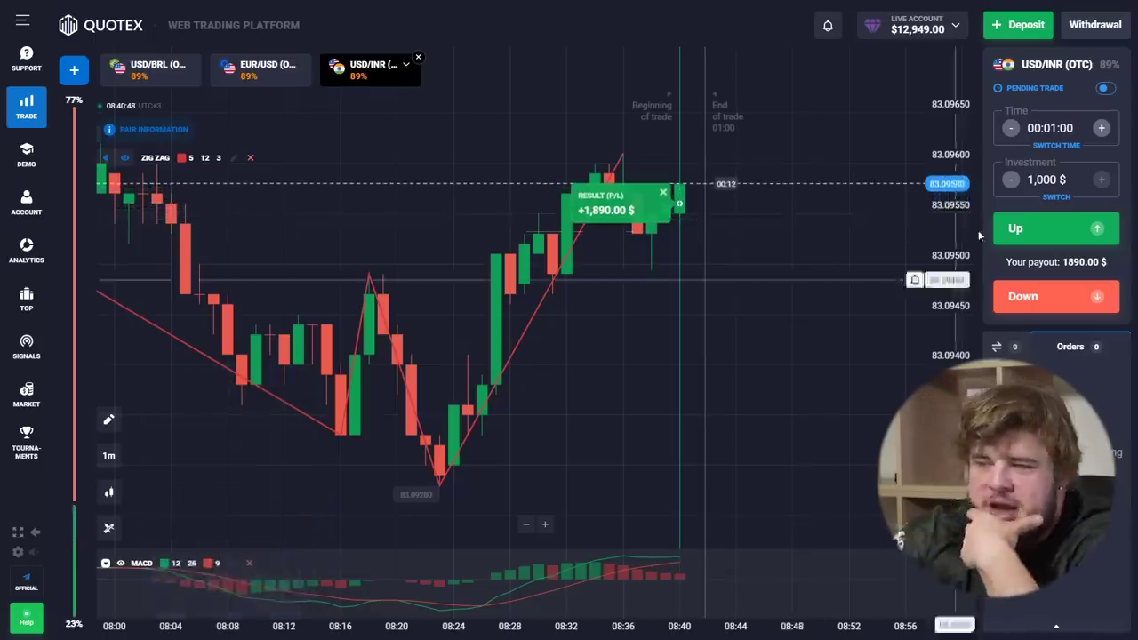
{"action": "left_click", "coordinate": [1052, 128]}
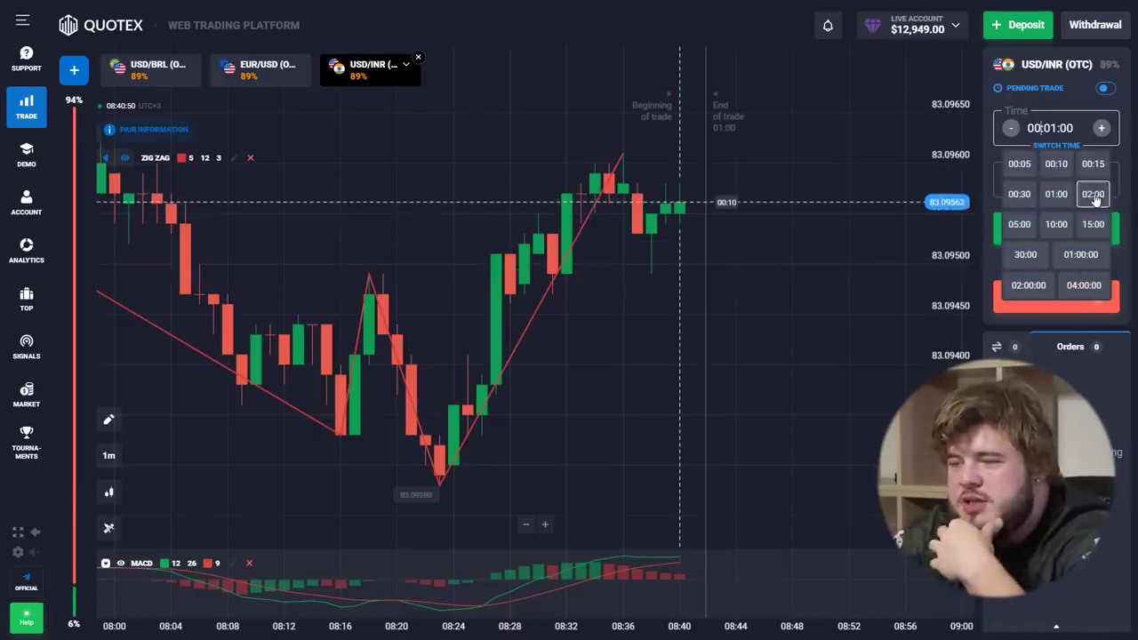
{"action": "left_click", "coordinate": [1093, 194]}
Compare the charts of the open currency pairs and place two two-minute Up trades of 1,000 $ each on USD/BRL (OTC).
{"action": "scroll", "coordinate": [559, 319], "scroll_direction": "down", "scroll_amount": 2}
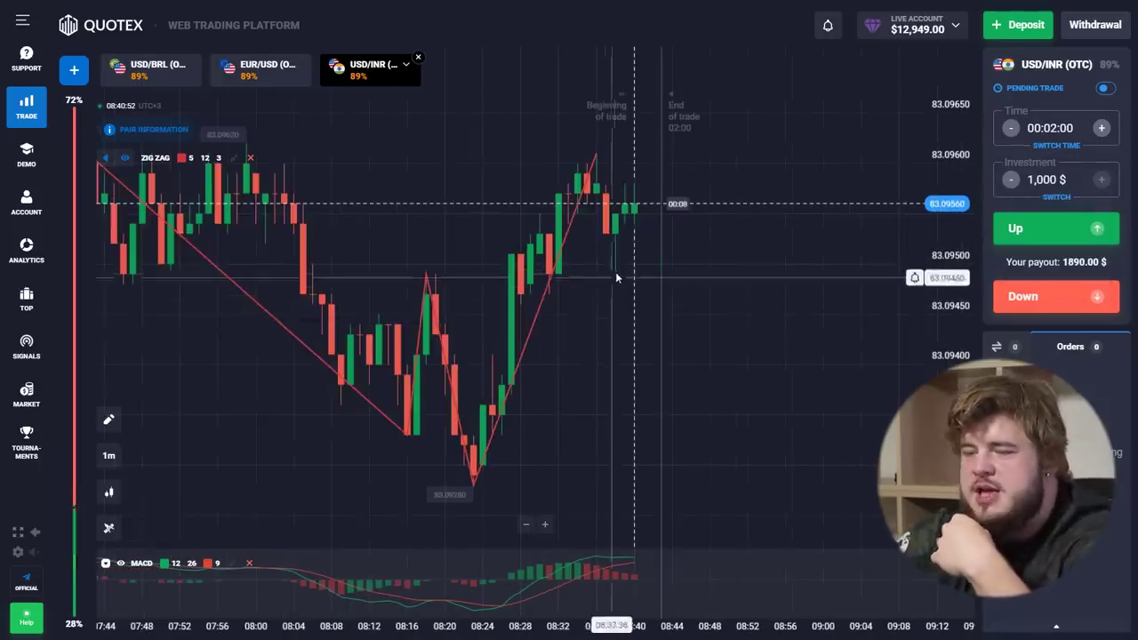
{"action": "scroll", "coordinate": [623, 267], "scroll_direction": "up", "scroll_amount": 2}
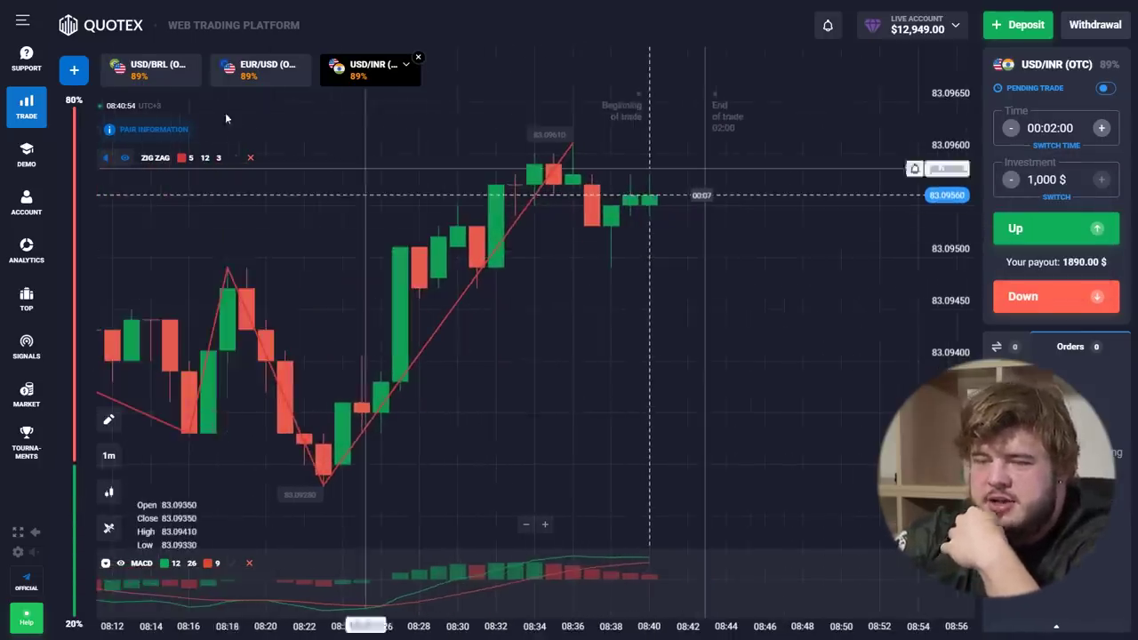
{"action": "left_click", "coordinate": [258, 67]}
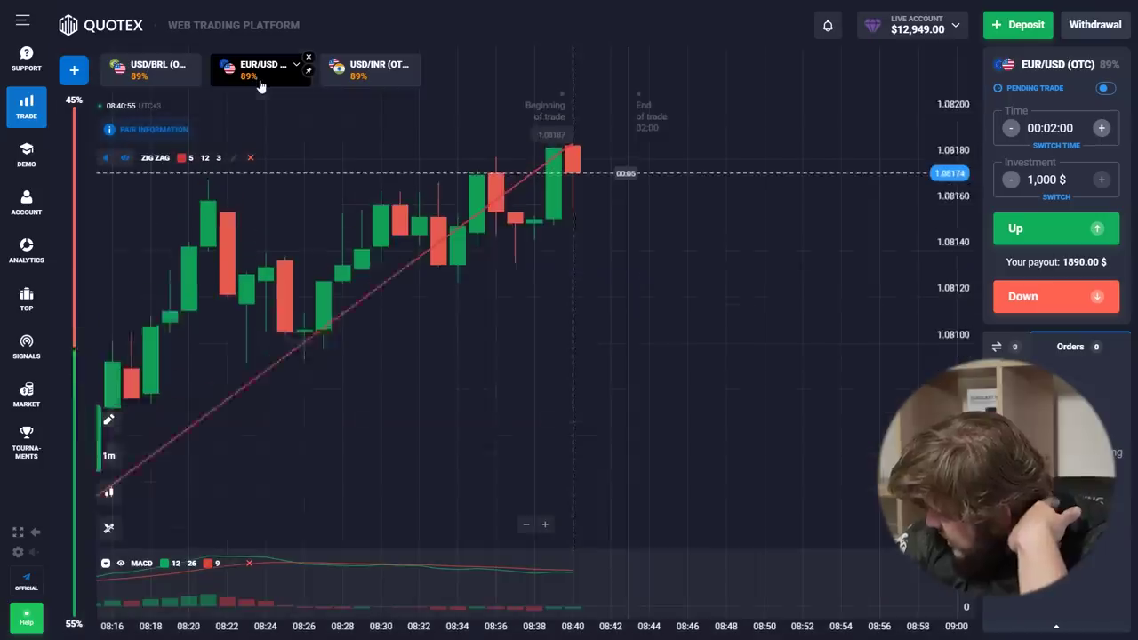
{"action": "left_click", "coordinate": [151, 68]}
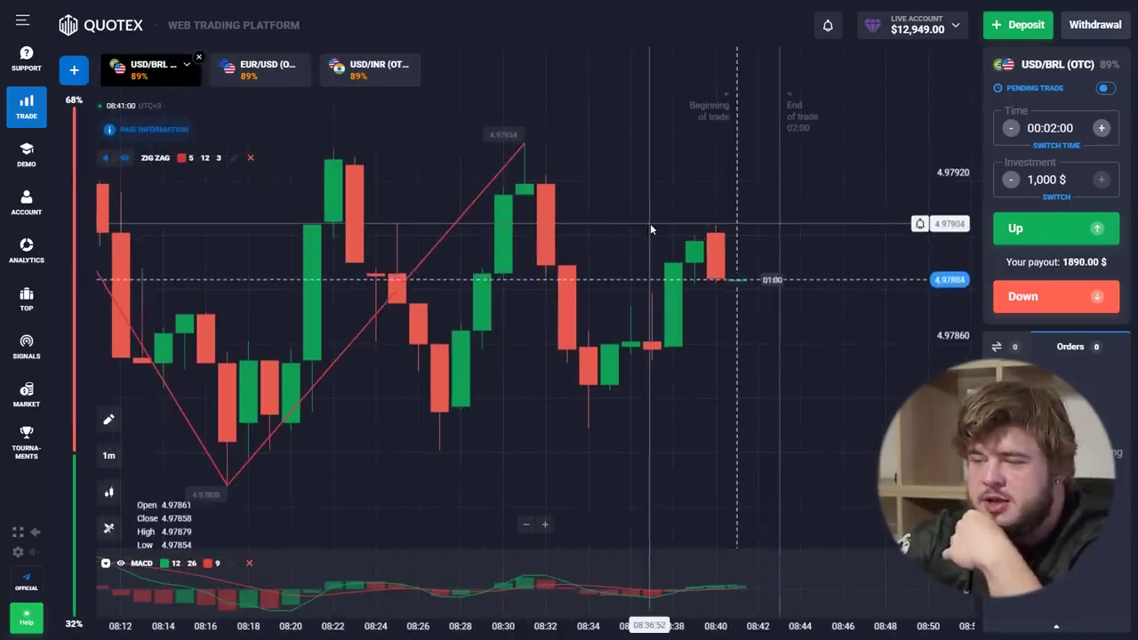
{"action": "scroll", "coordinate": [650, 223], "scroll_direction": "down", "scroll_amount": 2}
{"action": "left_click_drag", "start_coordinate": [645, 221], "coordinate": [605, 217]}
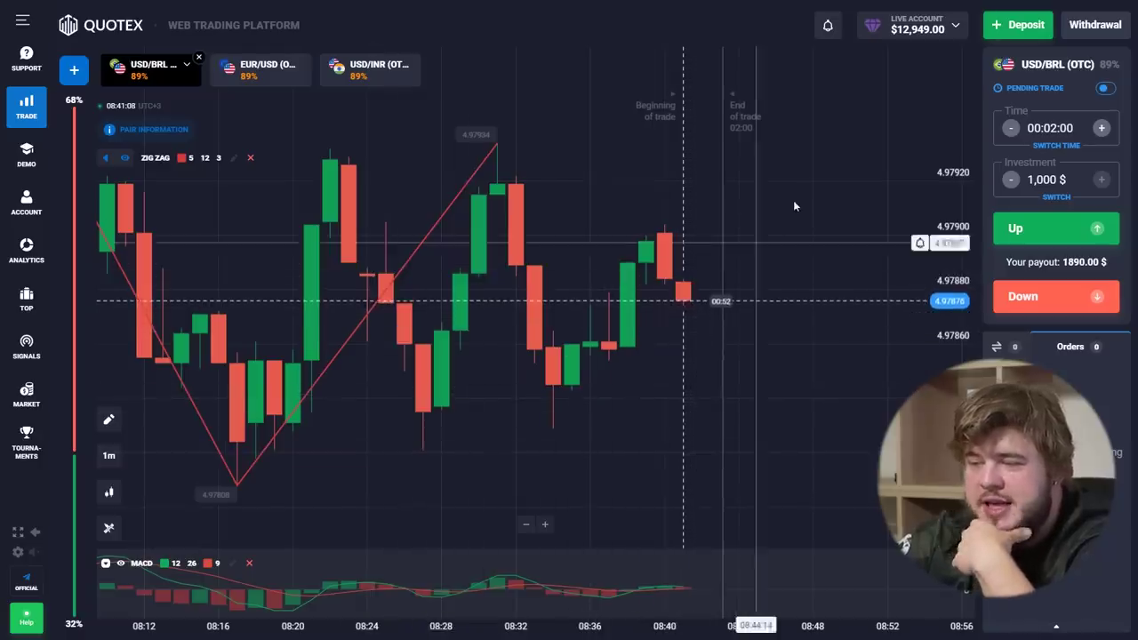
{"action": "scroll", "coordinate": [756, 278], "scroll_direction": "up", "scroll_amount": 2}
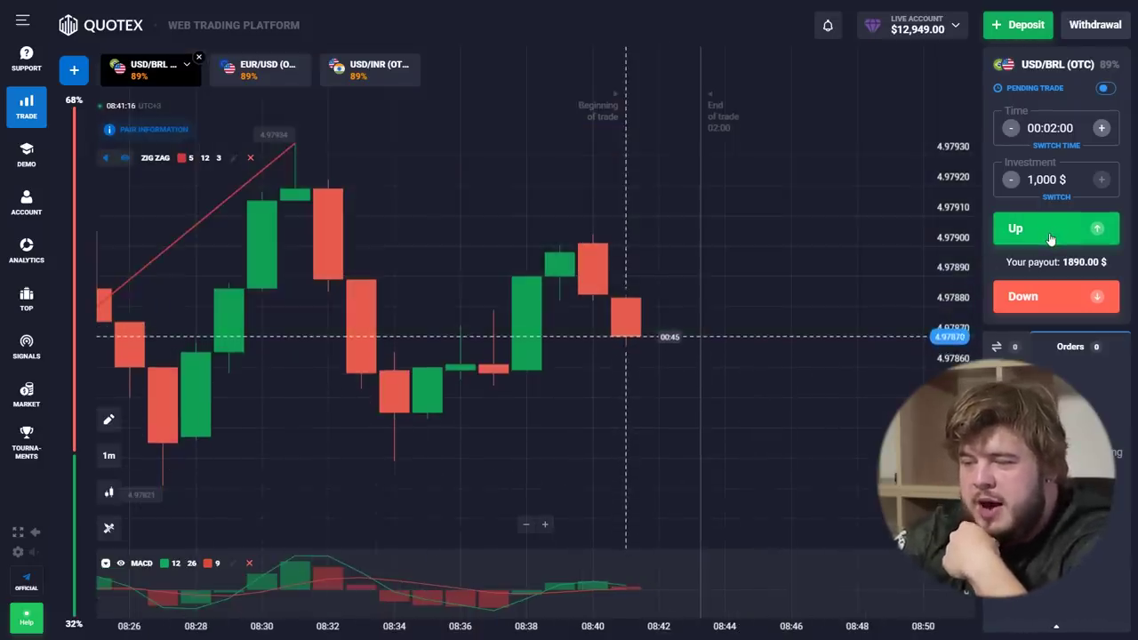
{"action": "left_click", "coordinate": [1051, 238]}
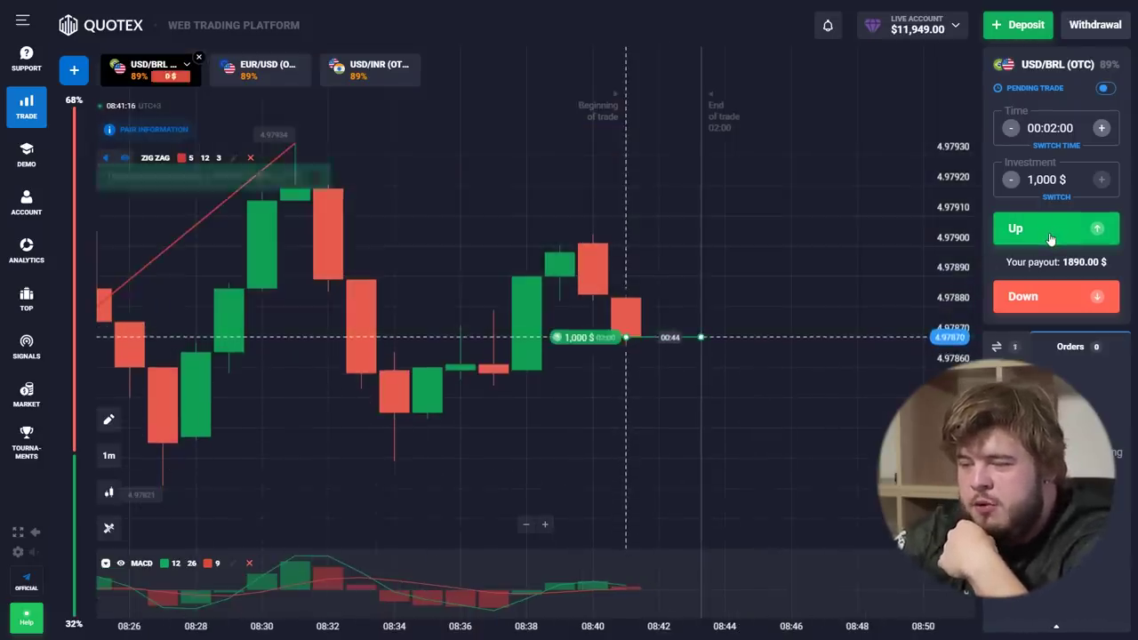
{"action": "left_click", "coordinate": [1050, 239]}
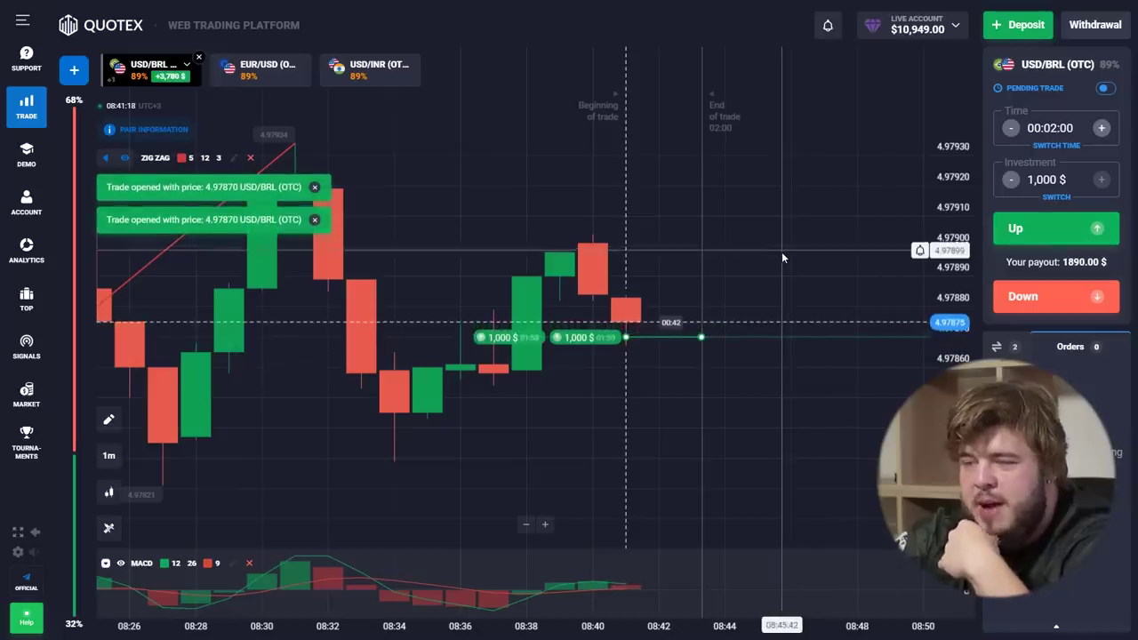